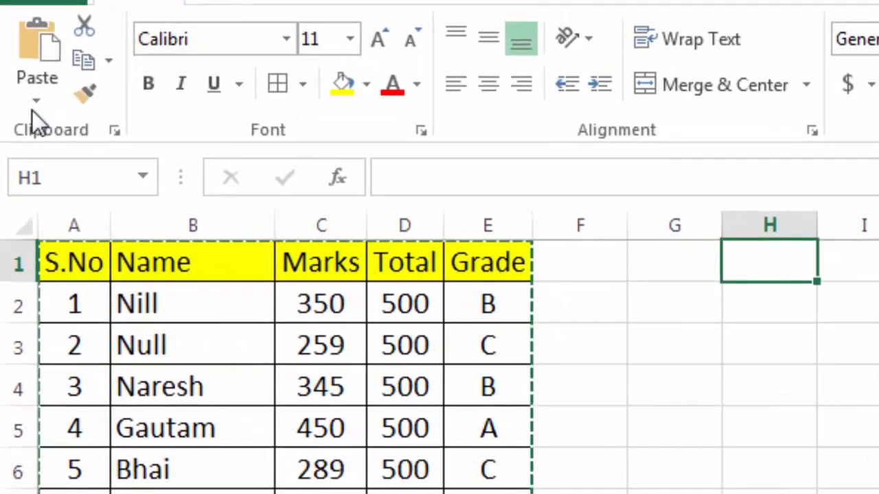
Paste the copied marks table at H1 with Paste Special, using the Transpose option
click(35, 99)
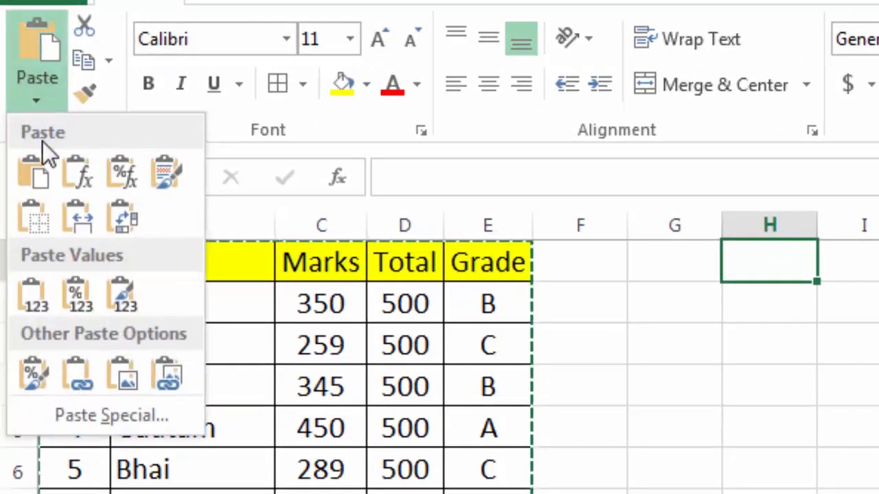
click(90, 410)
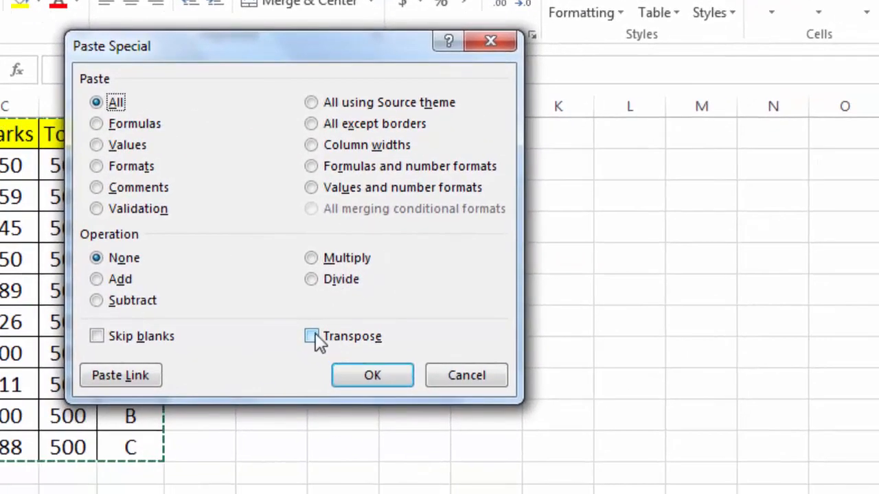
click(314, 336)
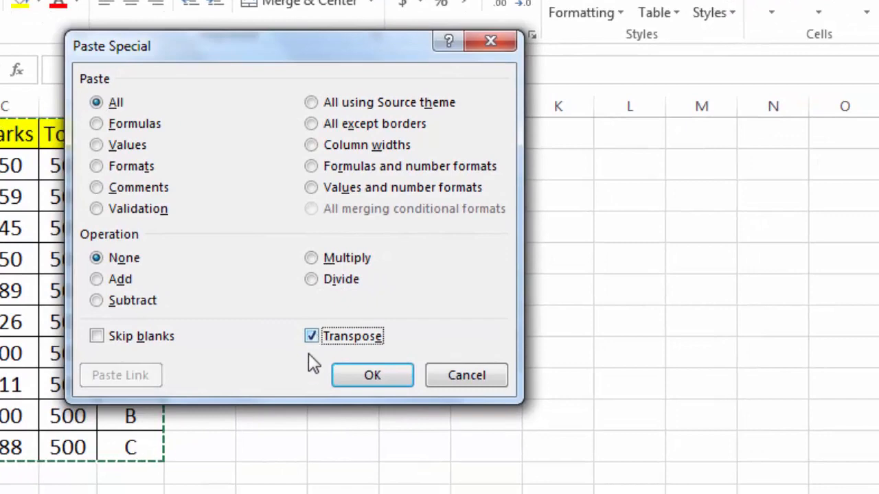
click(371, 374)
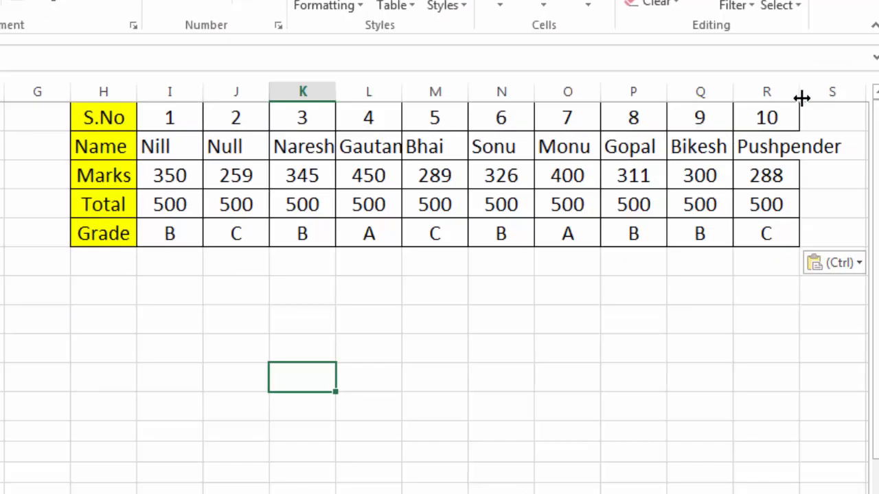
Widen column R so the last student's name fits inside its cell
drag(802, 98, 844, 96)
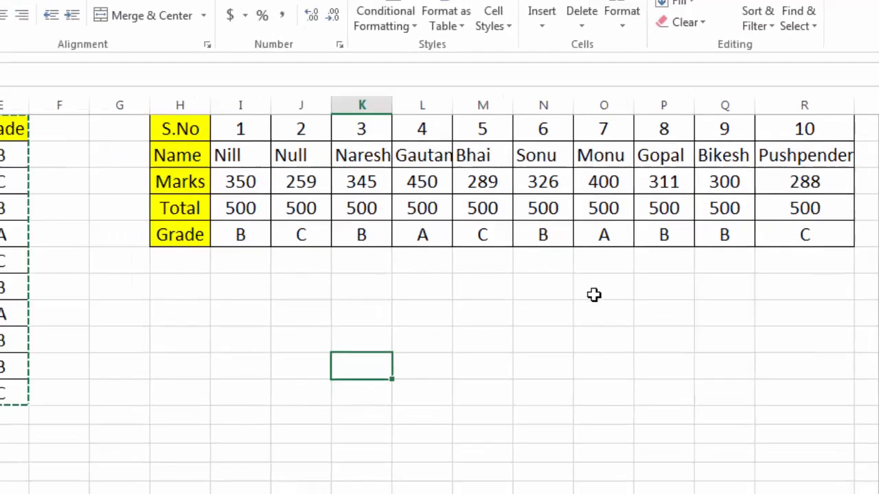
click(594, 294)
click(480, 309)
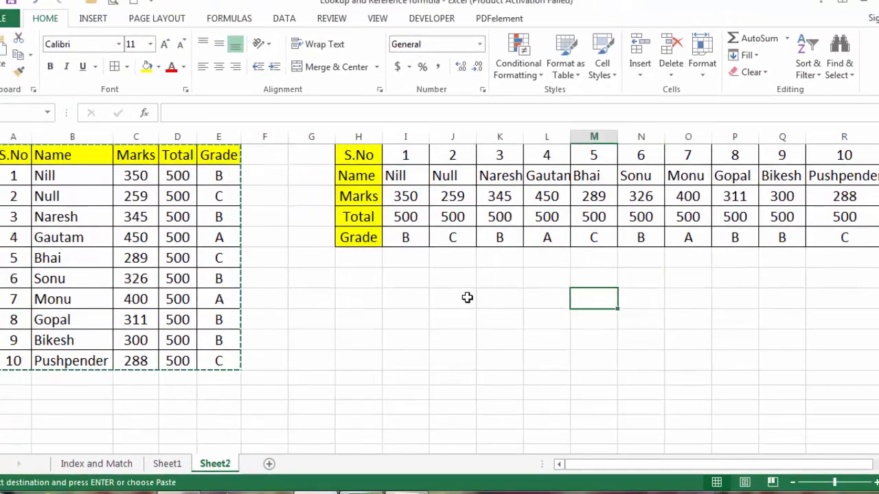
click(451, 298)
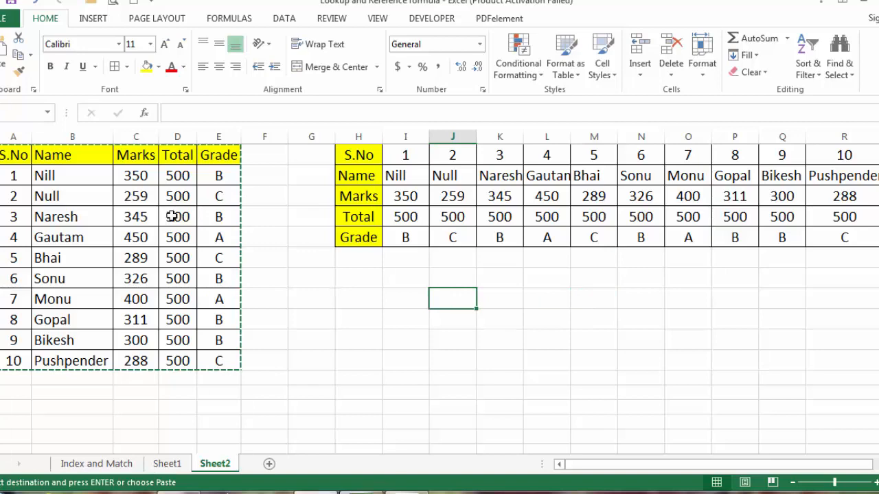
Set the first student's marks in C2 to 500 and check the matching marks cell in the transposed copy
click(136, 216)
click(137, 175)
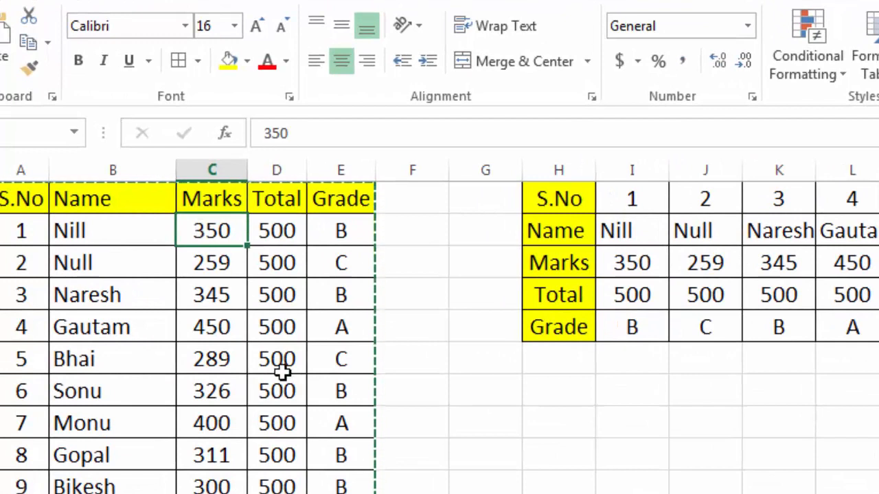
text(500)
key(Return)
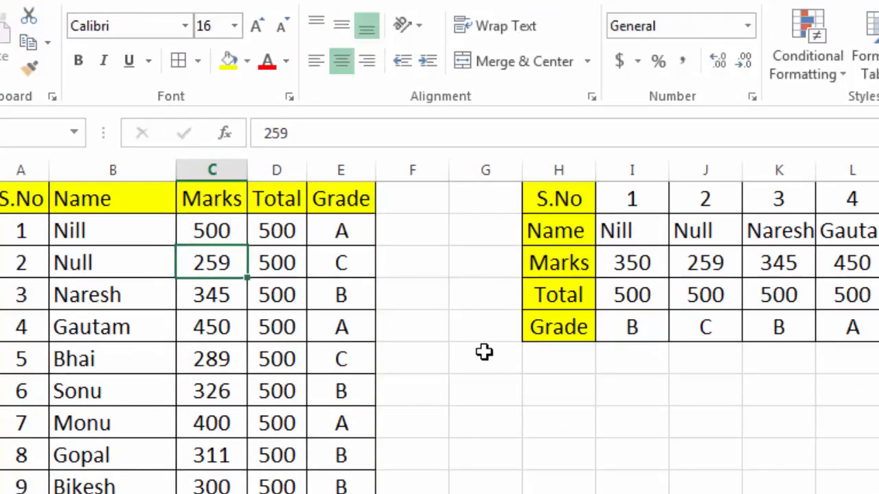
click(640, 260)
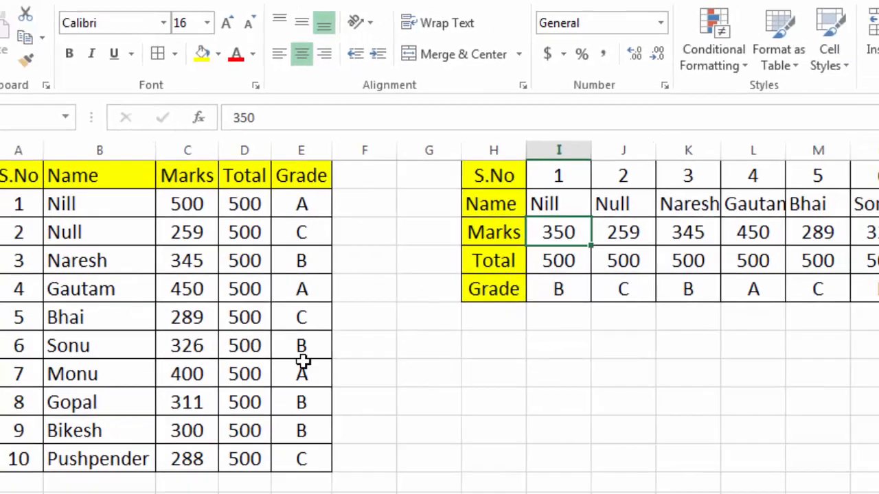
Undo the marks change in C2 and the transposed paste
key(ctrl+z)
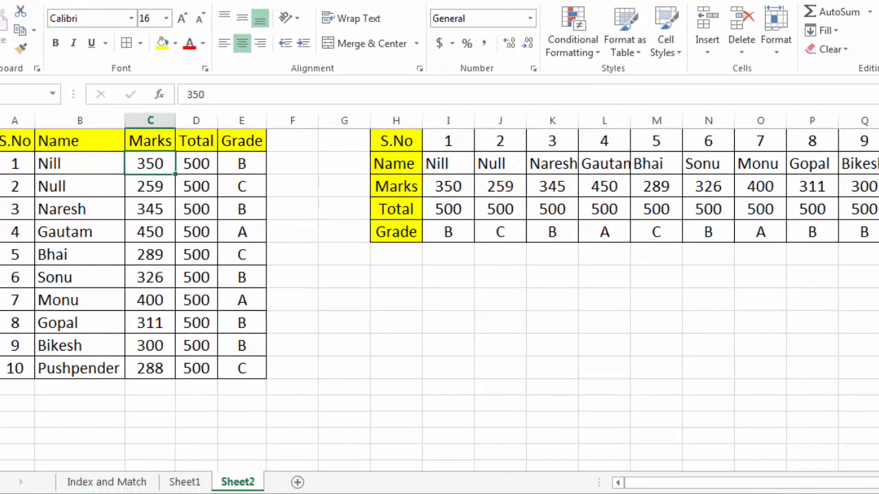
key(ctrl+z)
click(281, 190)
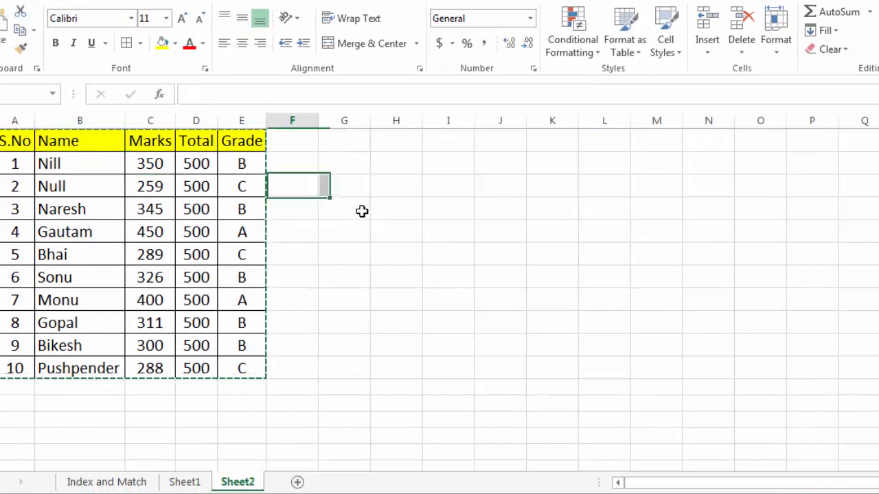
Enter the formula =TRANSPOSE(A1:E11) in cell H1 as an ordinary formula, referencing the whole marks table
click(381, 144)
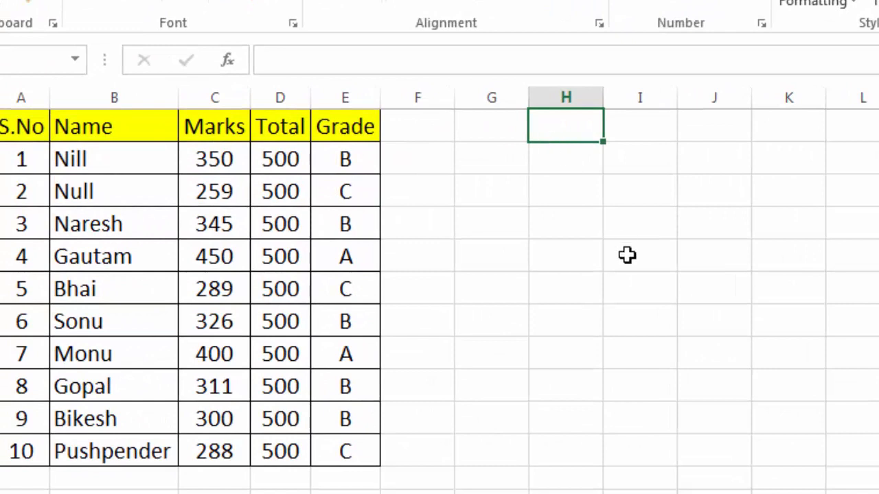
text(=)
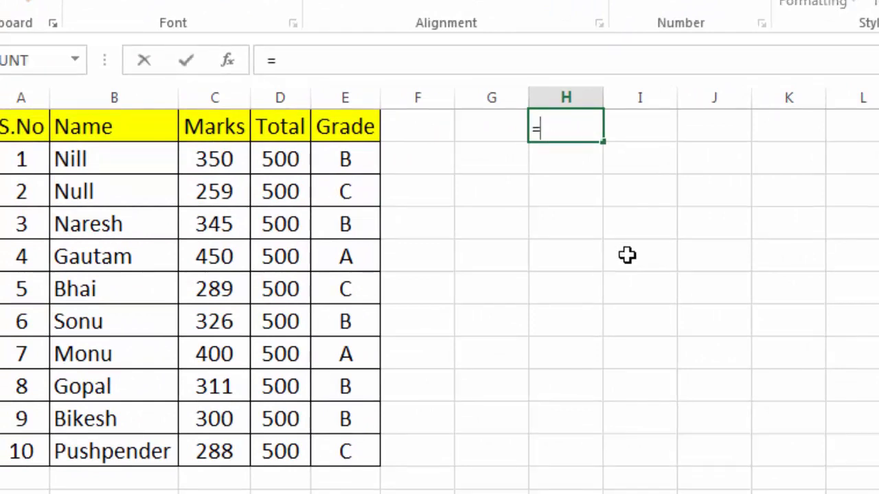
text(transpo)
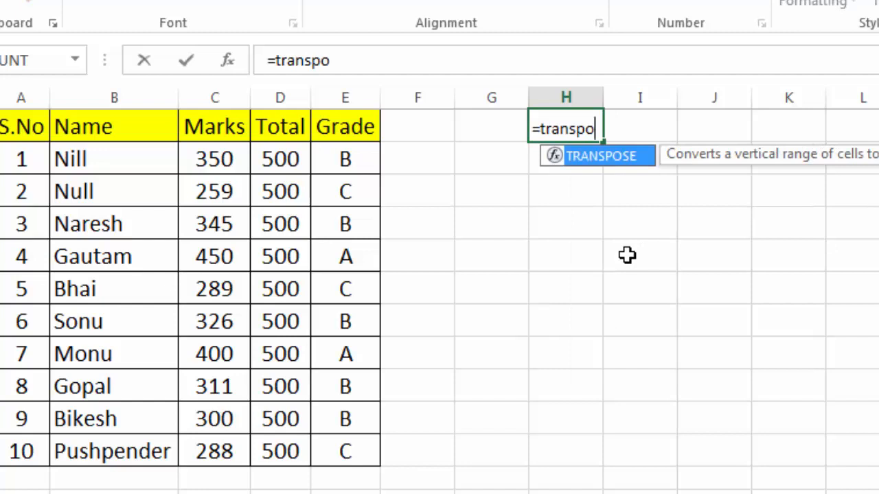
text(se()
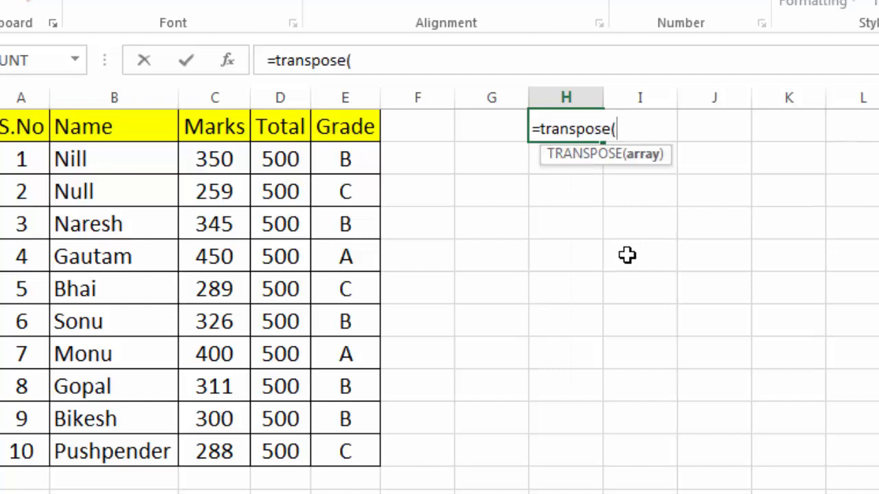
drag(23, 127, 347, 443)
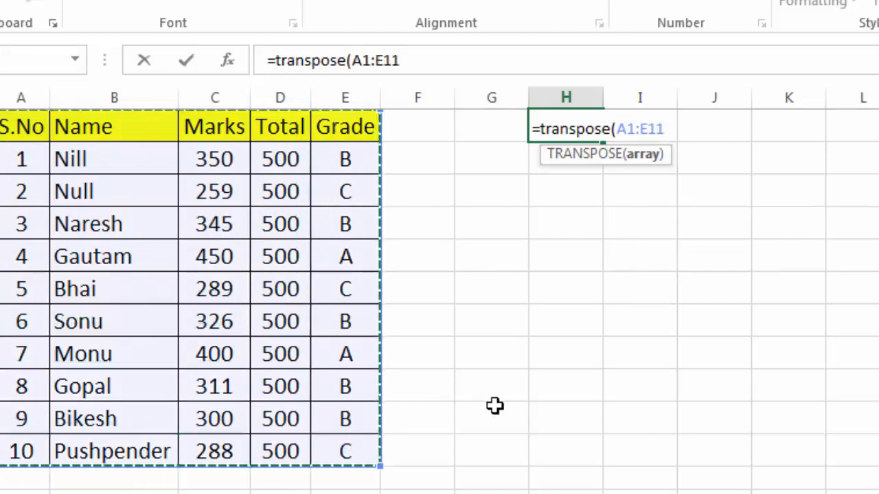
click(594, 129)
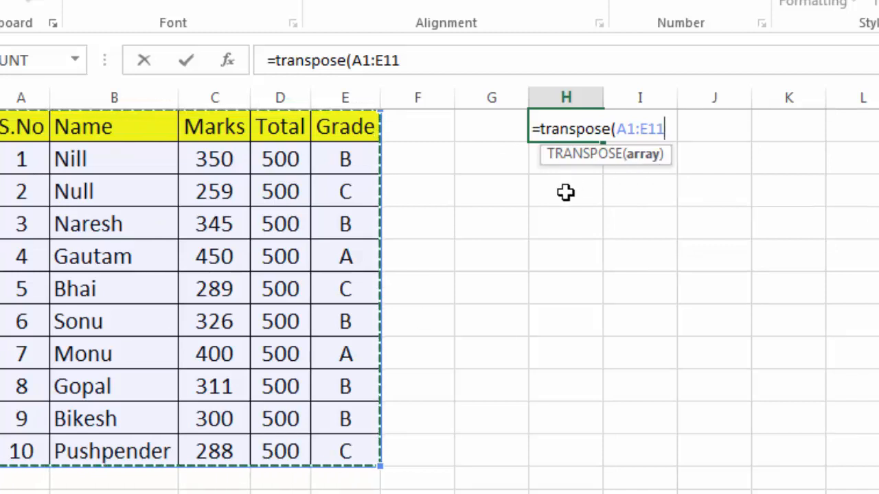
key(Return)
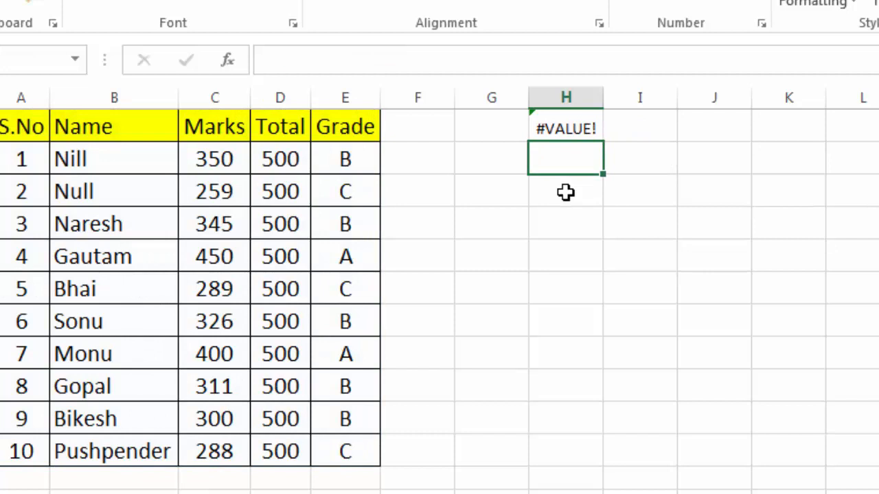
Reopen the TRANSPOSE formula in H1 and convert it to an array formula
key(Up)
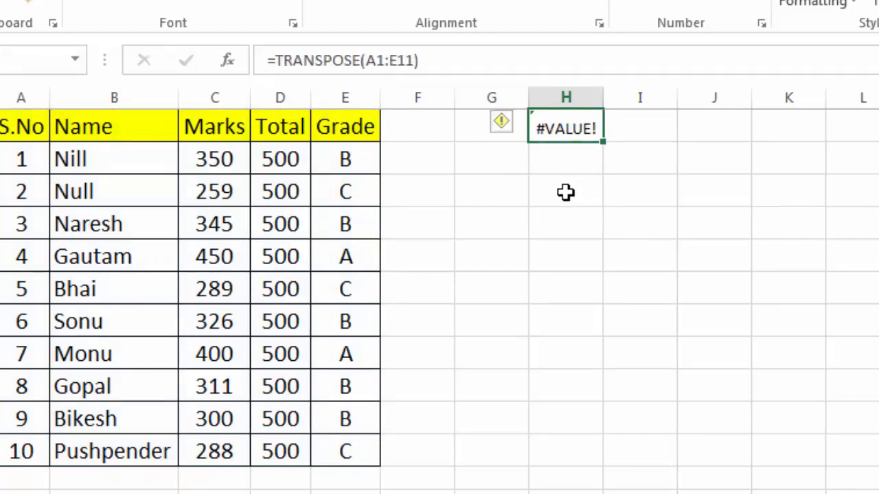
key(F2)
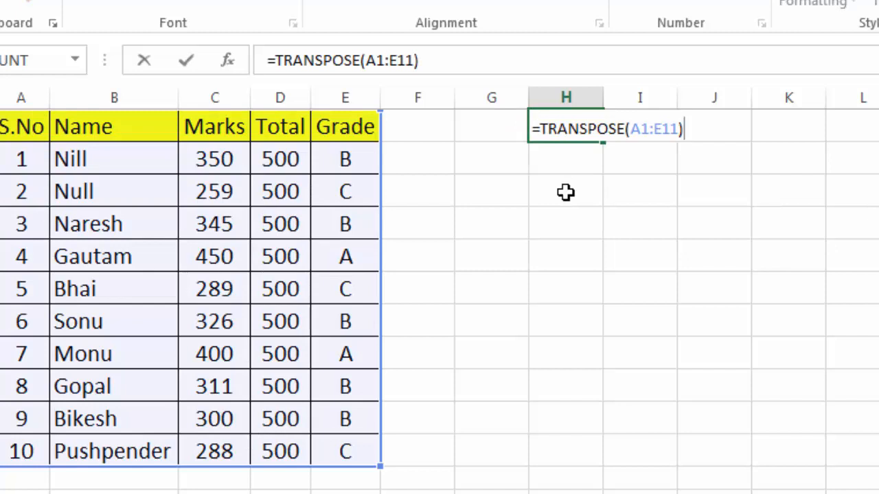
key(ctrl+shift+Return)
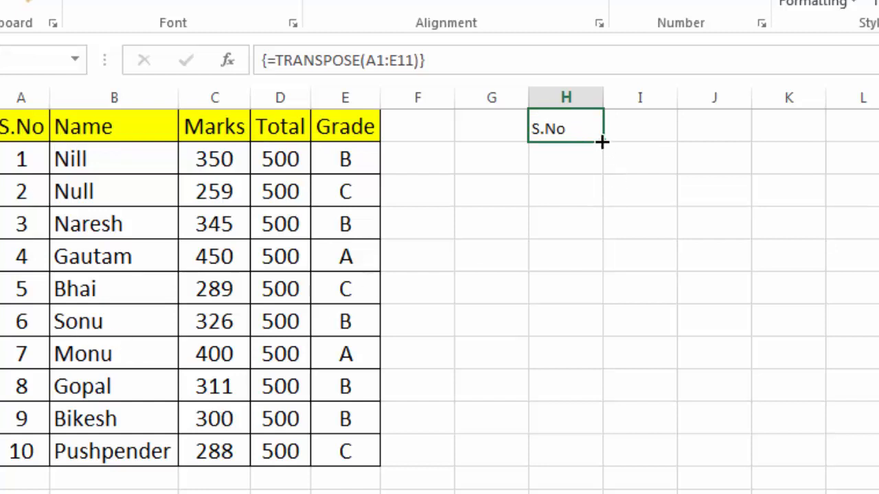
Fill the H1 formula across H1:Q5 and re-enter =TRANSPOSE(A1:E11) over that range as one array formula
drag(601, 141, 721, 145)
drag(784, 146, 864, 139)
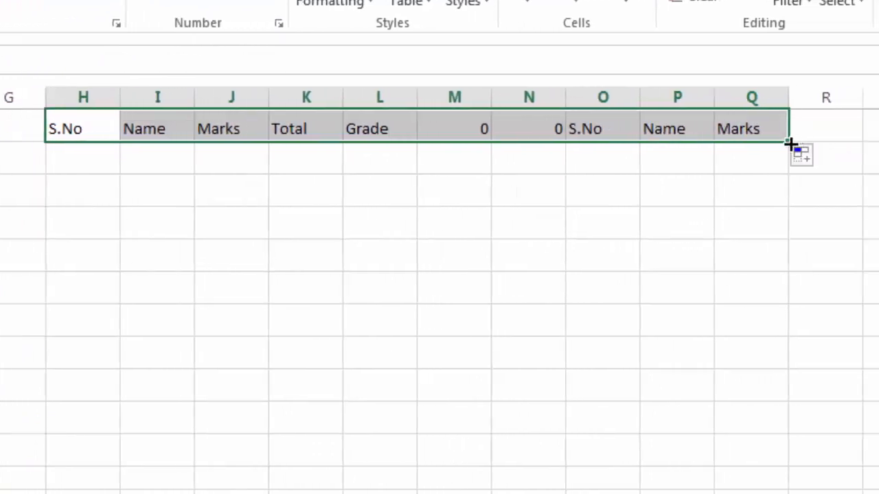
drag(790, 143, 803, 282)
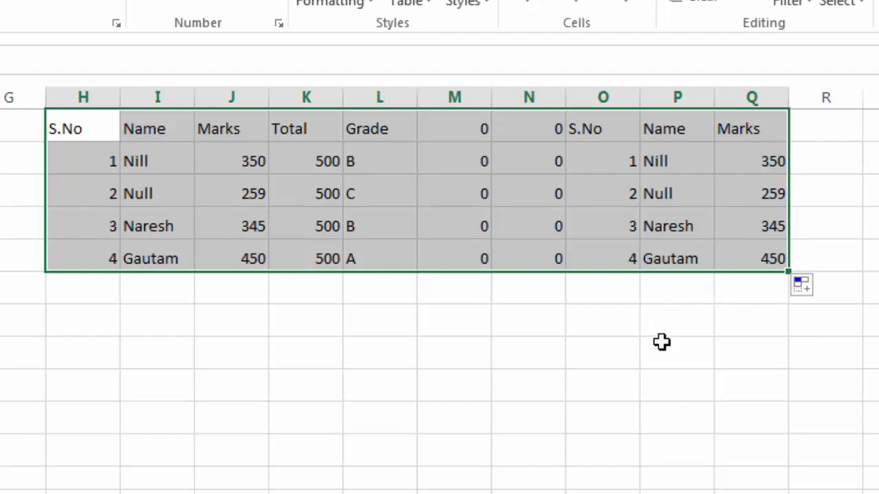
text(=TRANSPOSE(A1:E11))
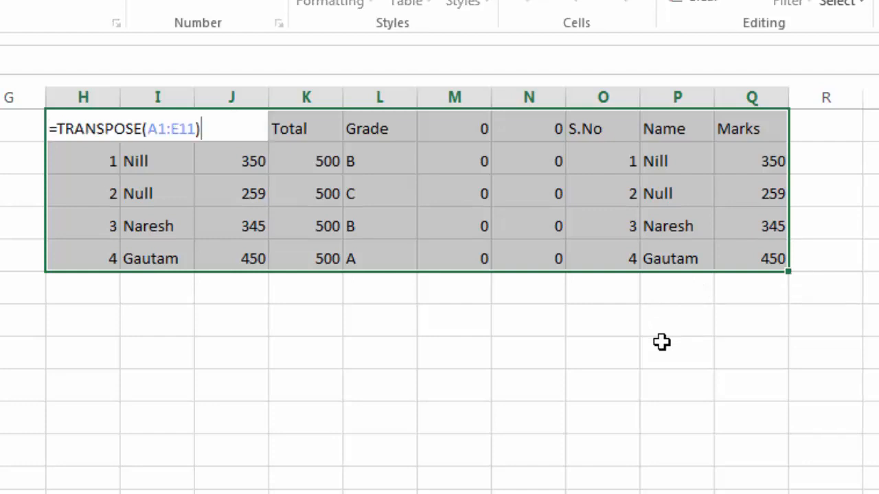
key(ctrl+shift+Return)
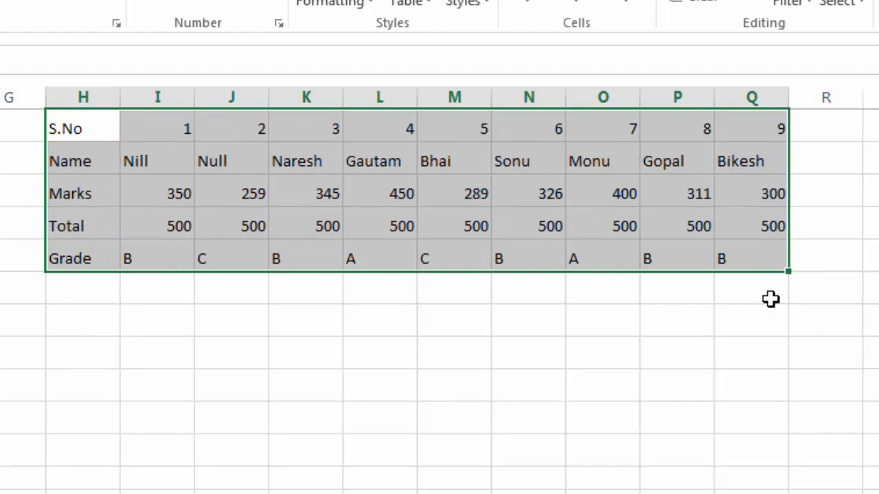
Extend the filled range to column R and enter =TRANSPOSE(A1:E11) over H1:R5 as an array formula
drag(807, 270, 844, 272)
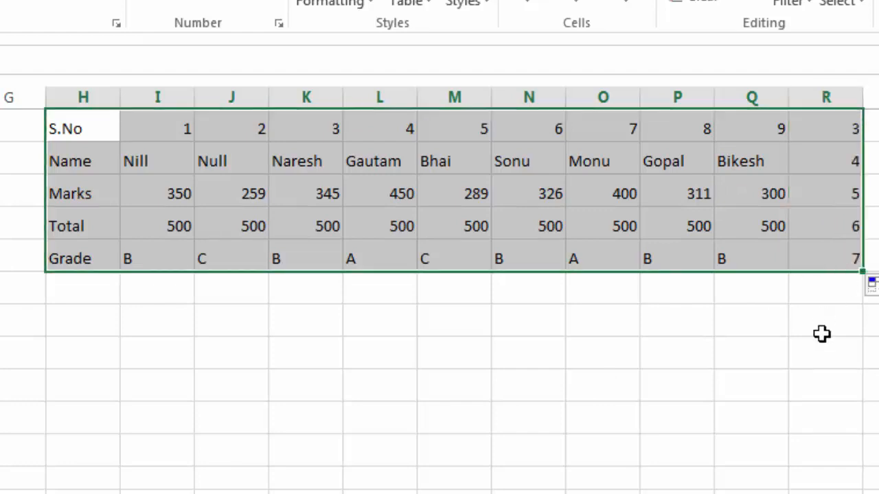
text(=TRANSPOSE(A1:E11))
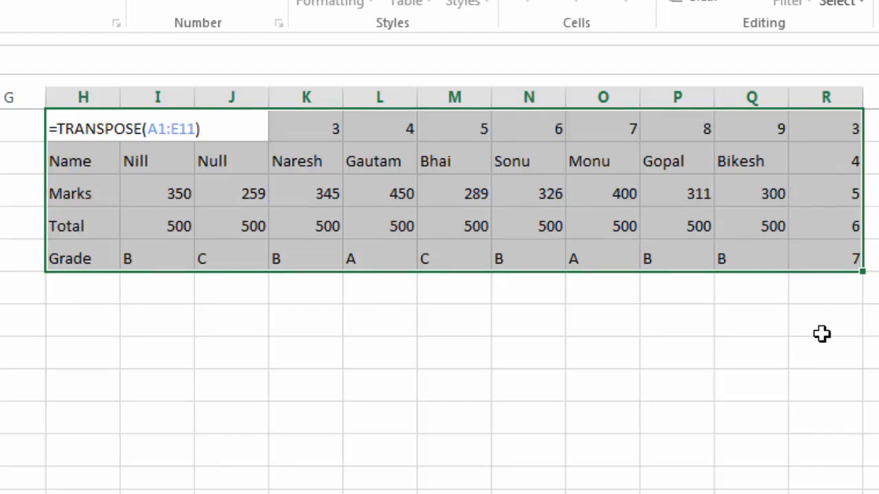
key(ctrl+shift+Return)
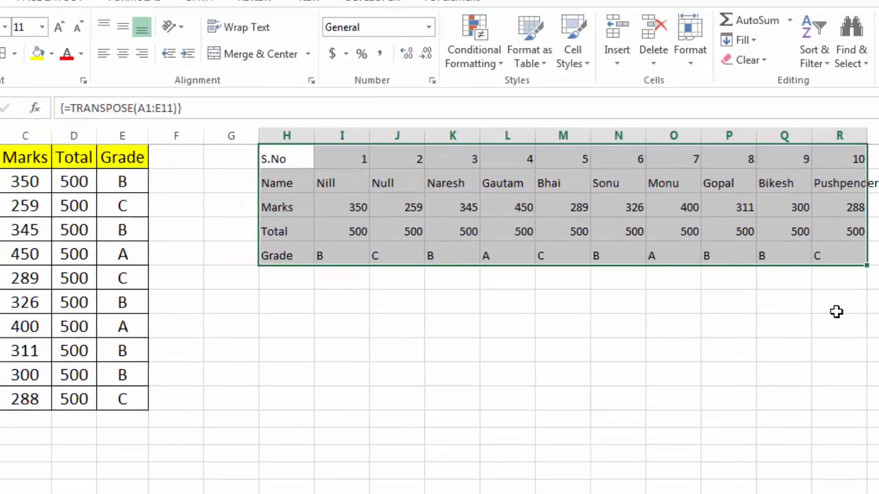
Clear the transposed array from H1:R5
key(Delete)
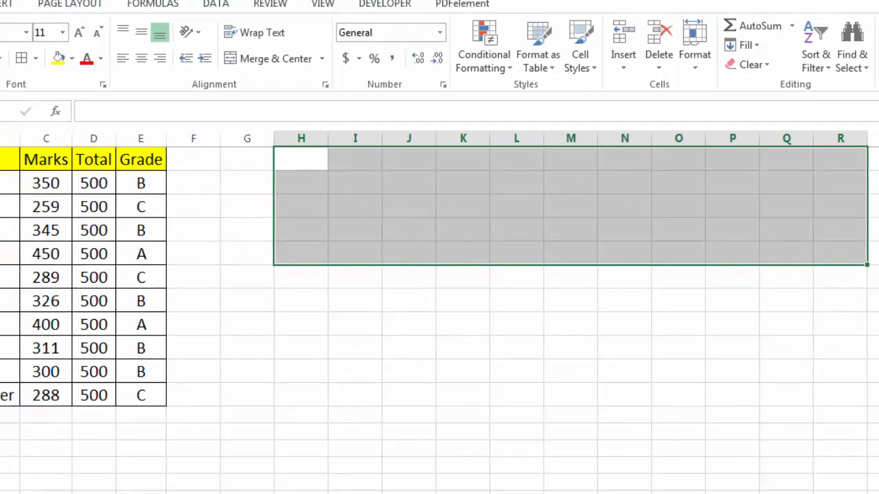
click(324, 346)
Enter =TRANSPOSE(A1:E11) over H1:R5 as a single array formula
click(302, 160)
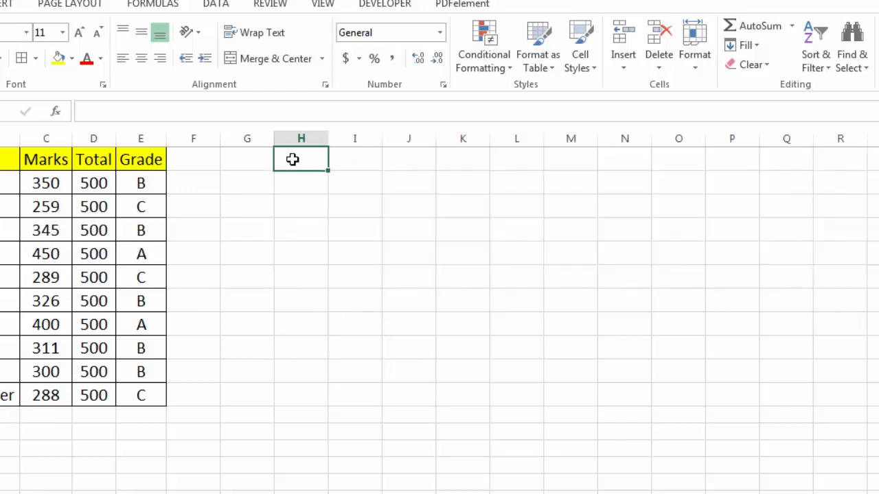
drag(293, 159, 847, 249)
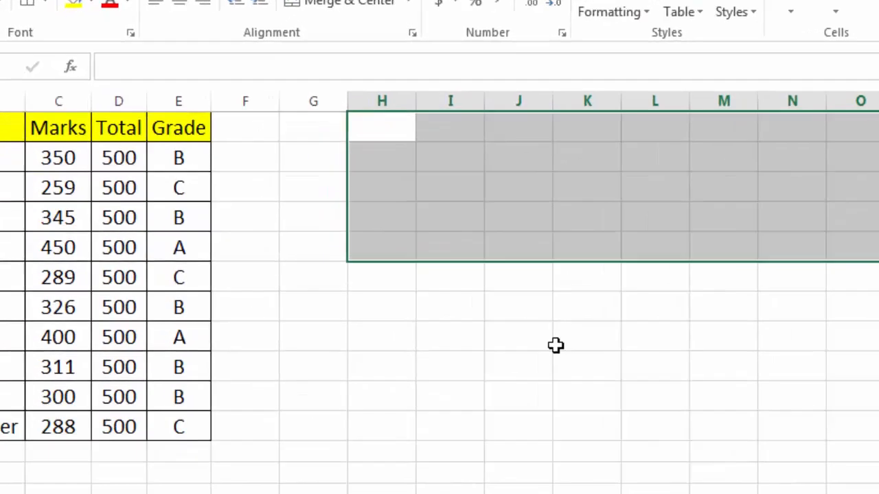
text(=tr)
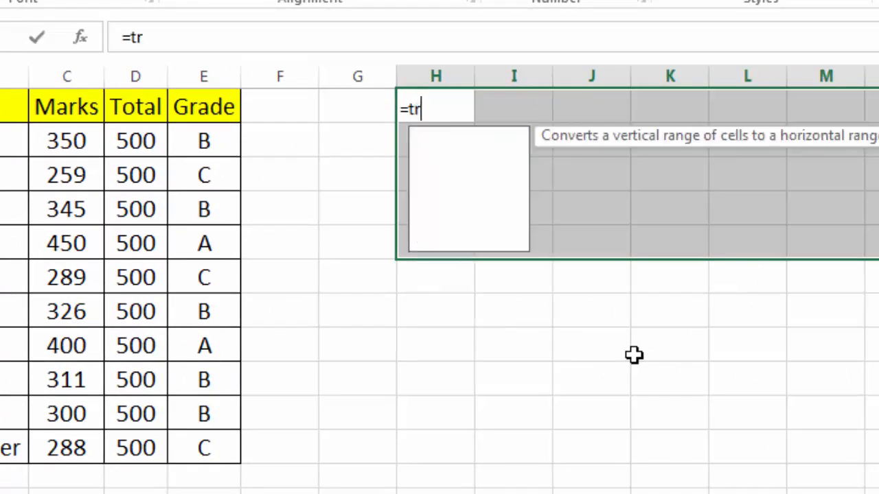
text(anspose)
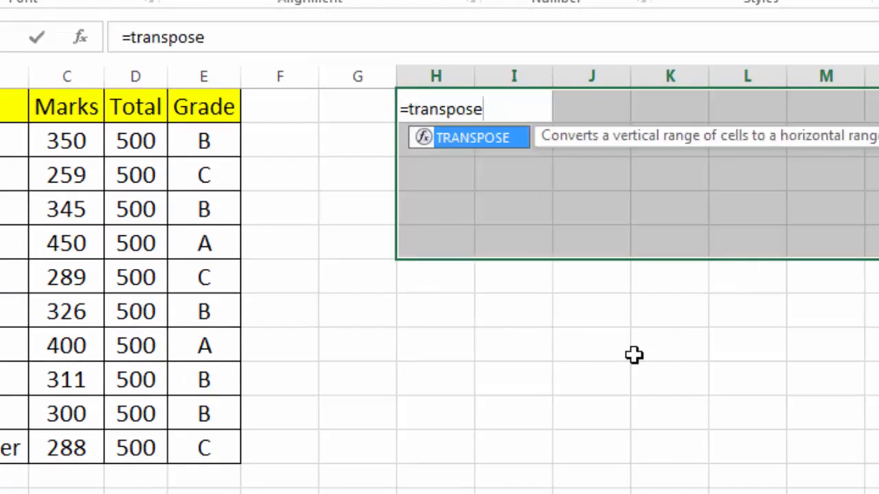
text(()
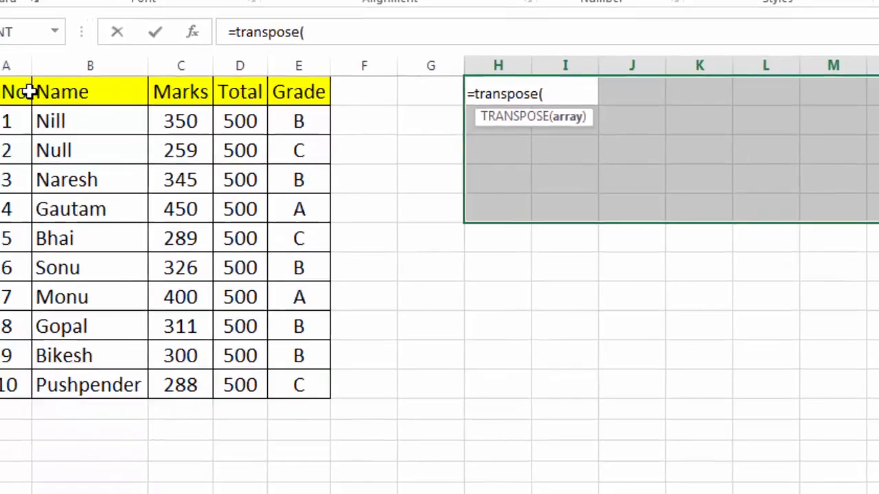
drag(27, 93, 315, 393)
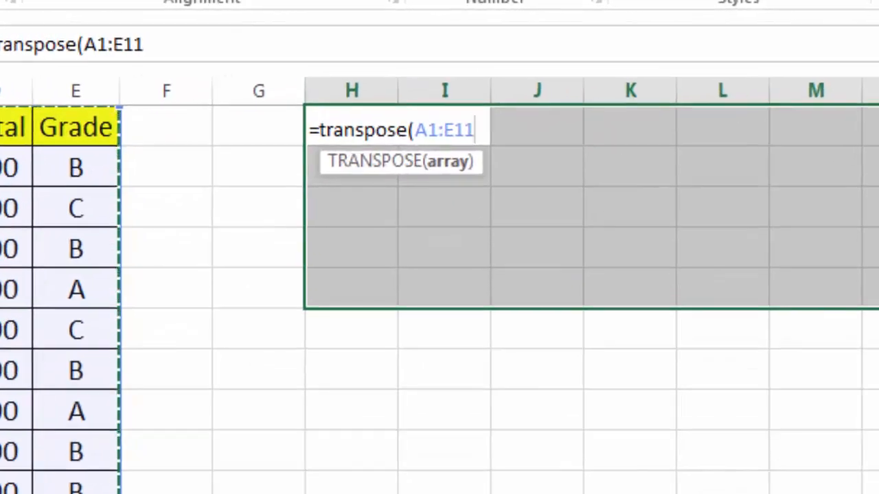
text())
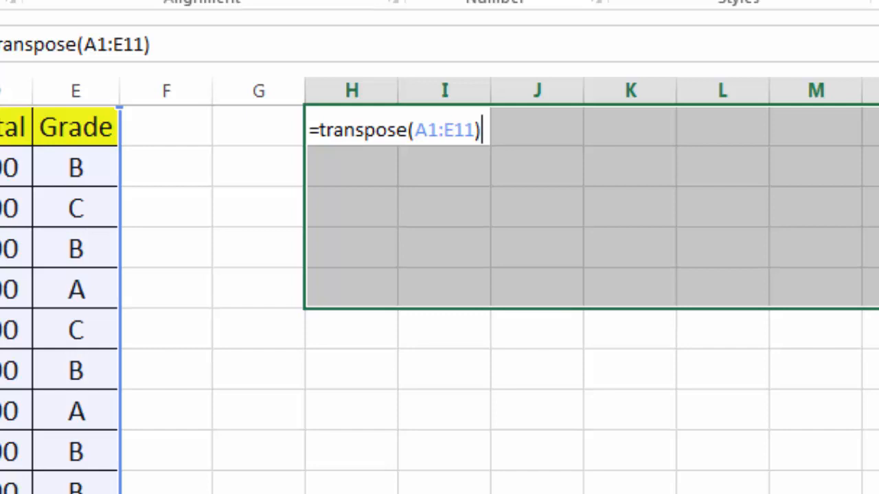
key(ctrl+shift+Return)
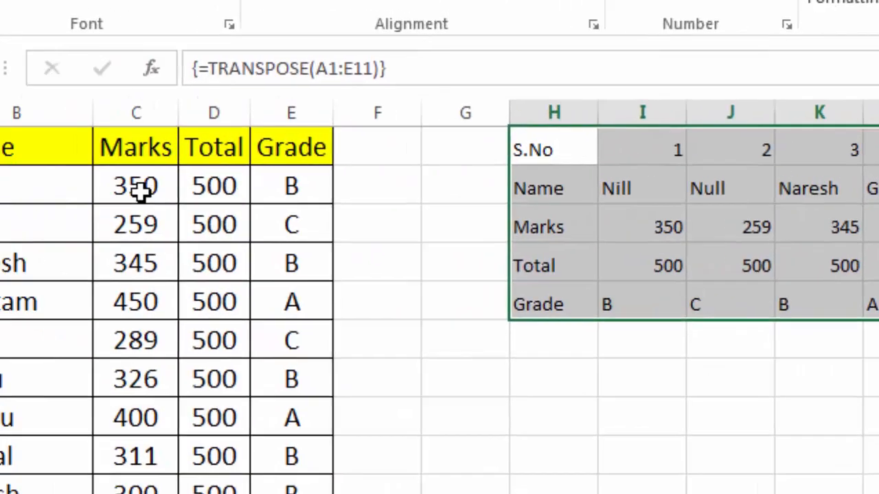
Set the marks in C2, the first student's row of the source table, to 500
click(143, 186)
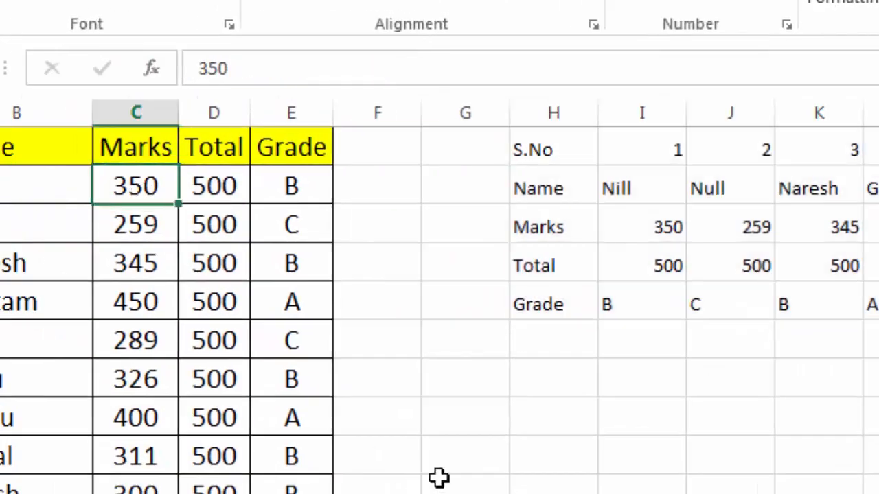
text(500)
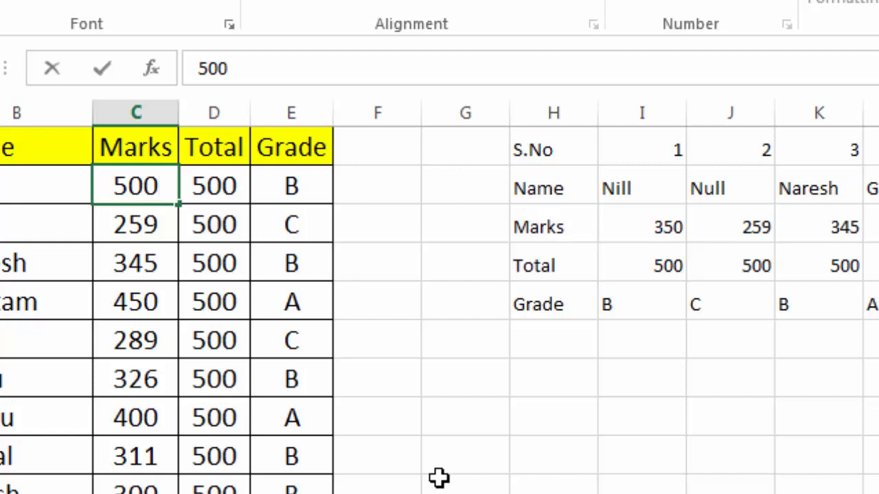
key(Return)
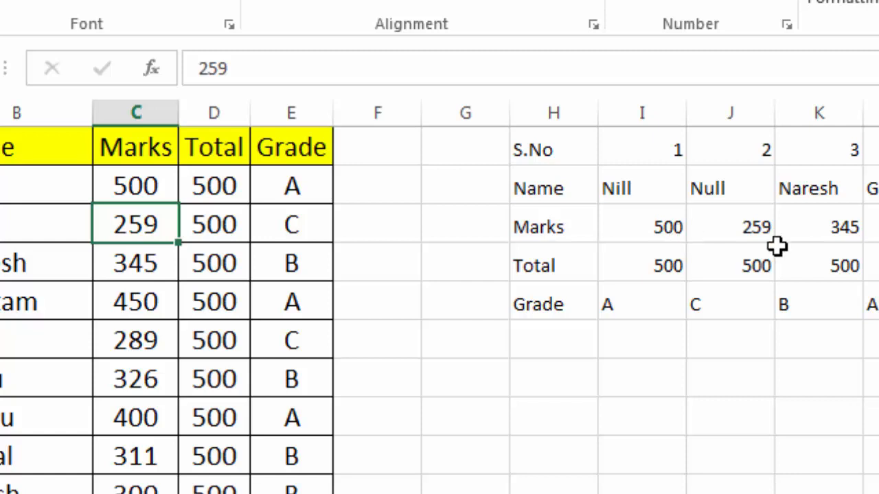
Clear the entire TRANSPOSE array that starts in H1
drag(576, 150, 875, 309)
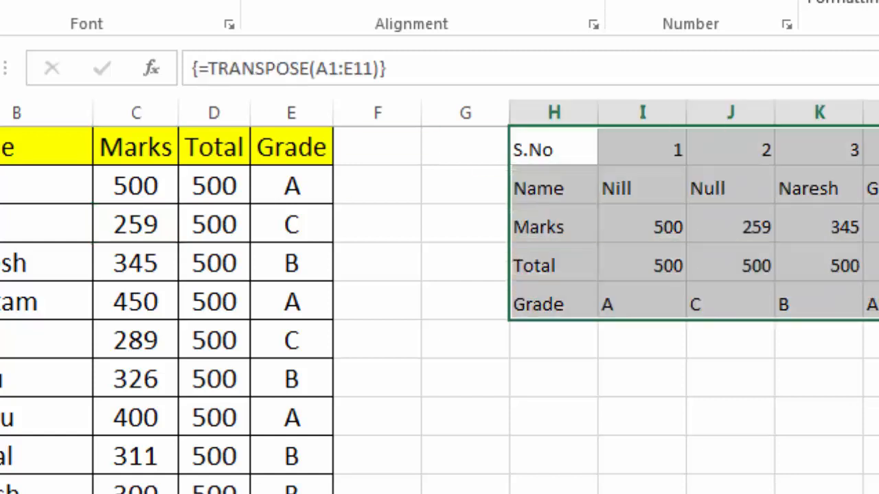
key(Delete)
click(642, 227)
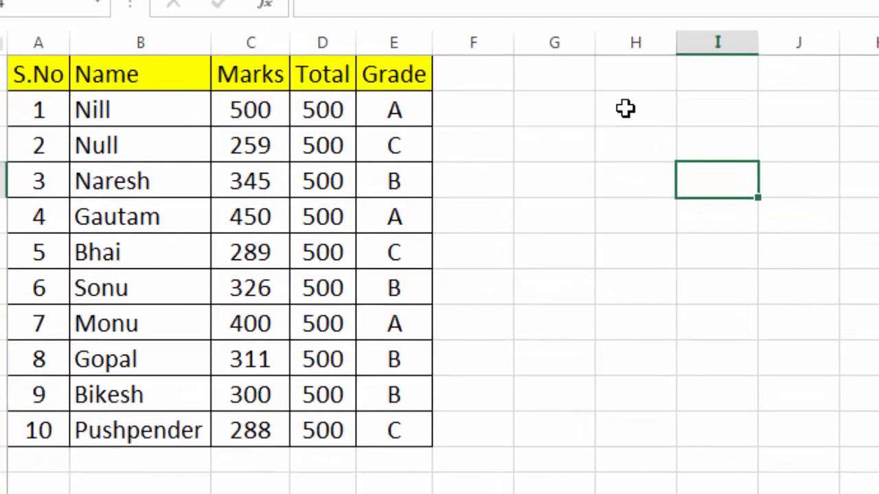
Link H1 to the S.No header in A1 and H2 to the Name header in B1 with direct cell references
click(630, 81)
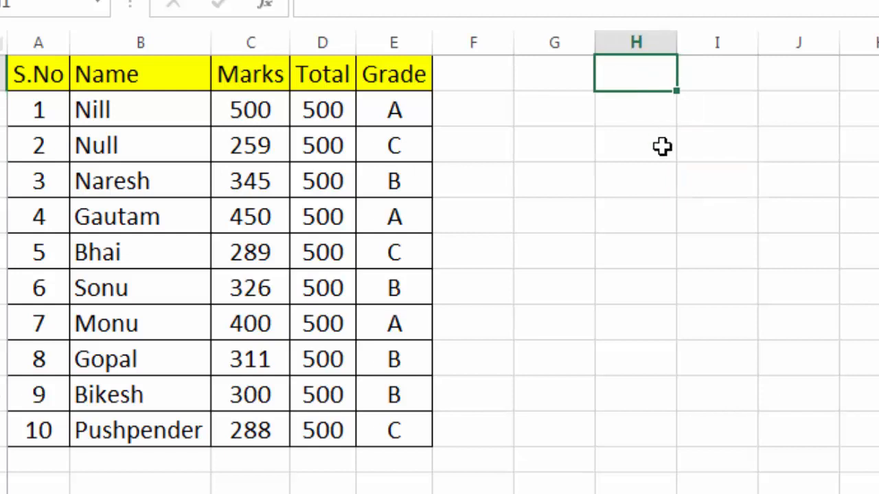
text(=)
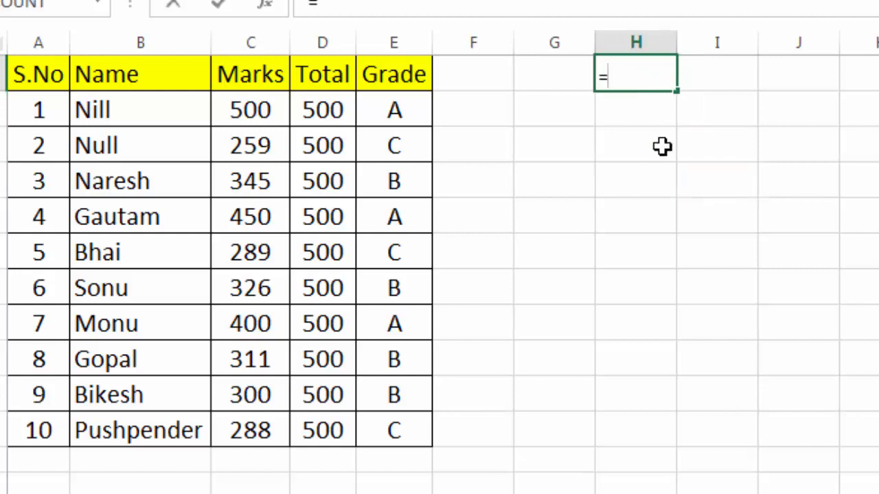
click(50, 75)
key(Return)
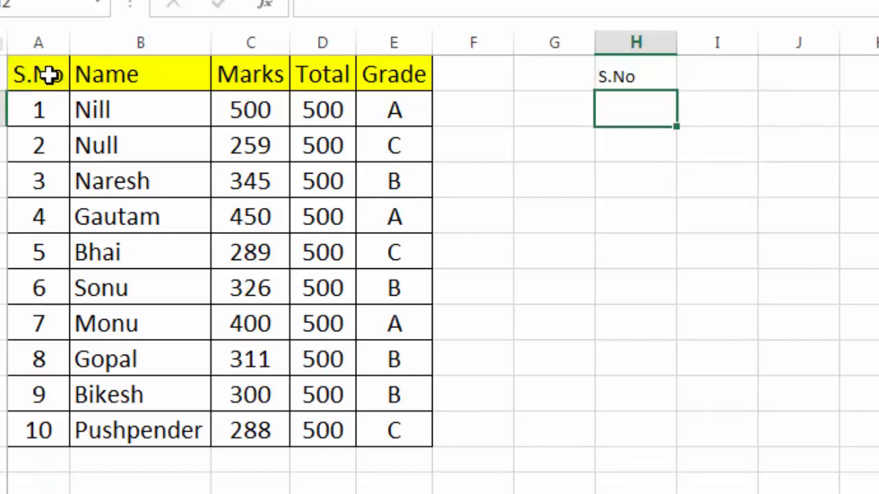
text(=)
click(160, 74)
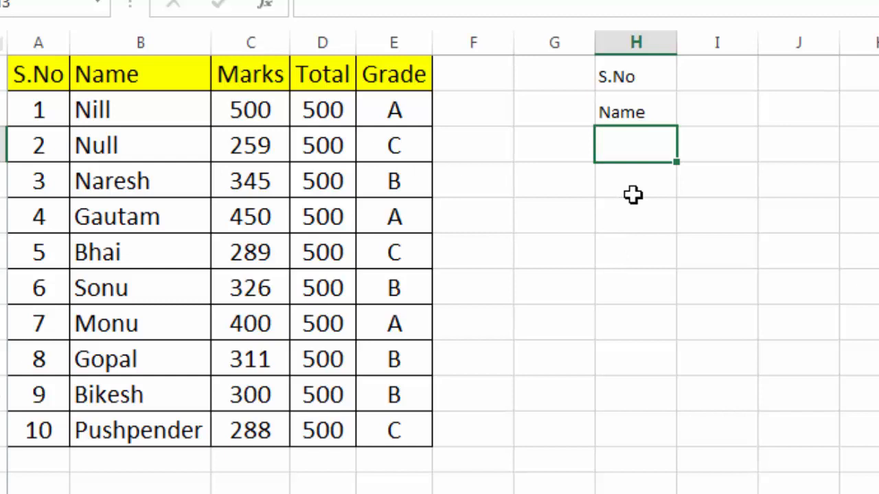
Clear the two linked header cells H1:H2
click(649, 70)
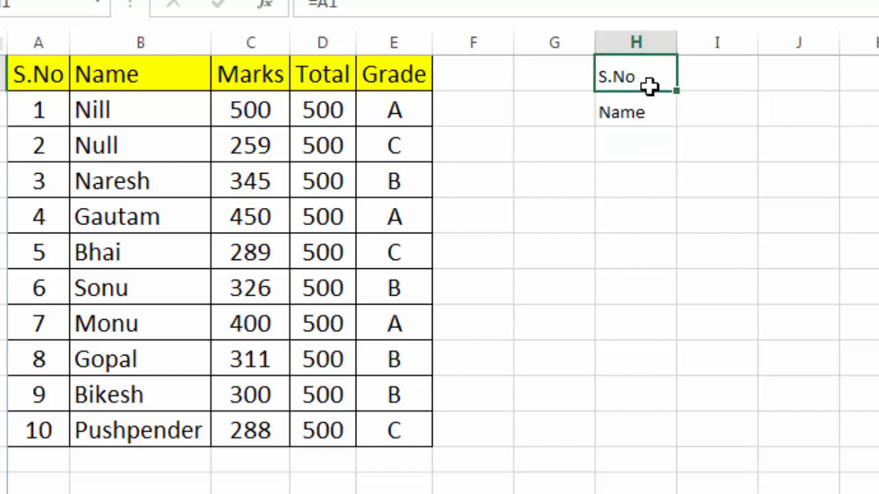
drag(650, 85, 649, 119)
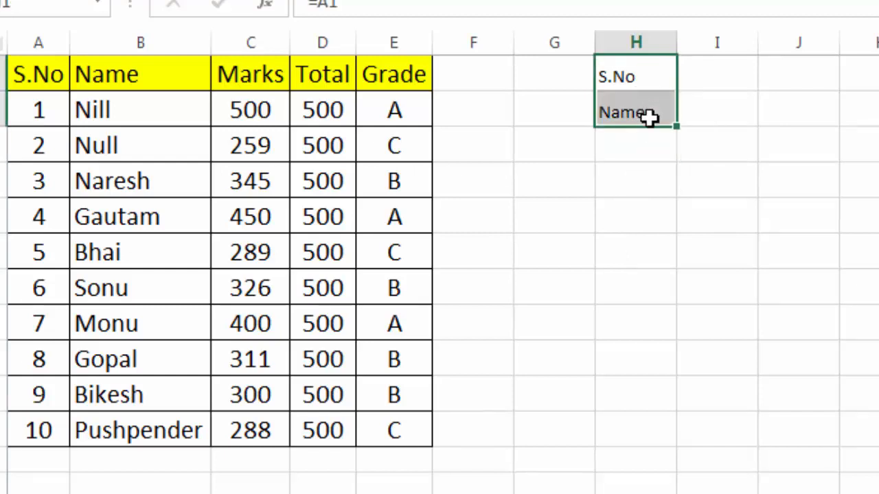
key(Delete)
Enter the plain text a1, without an equals sign, in H1
click(643, 85)
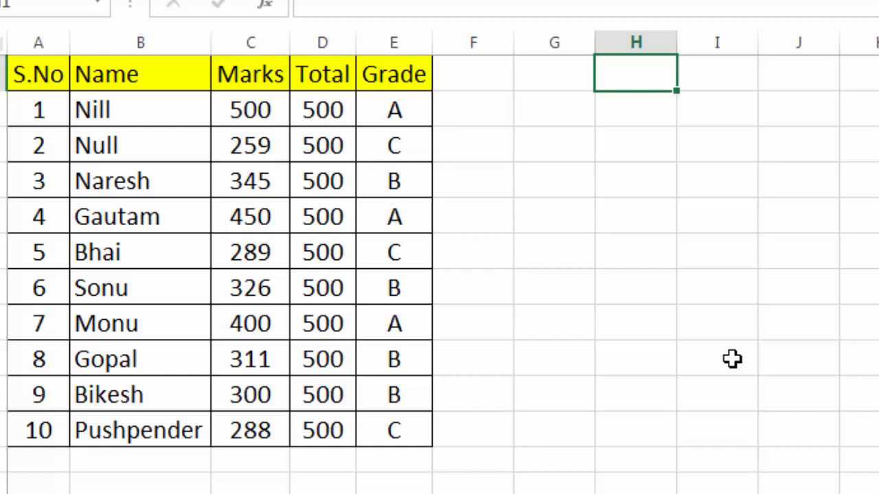
text(a1)
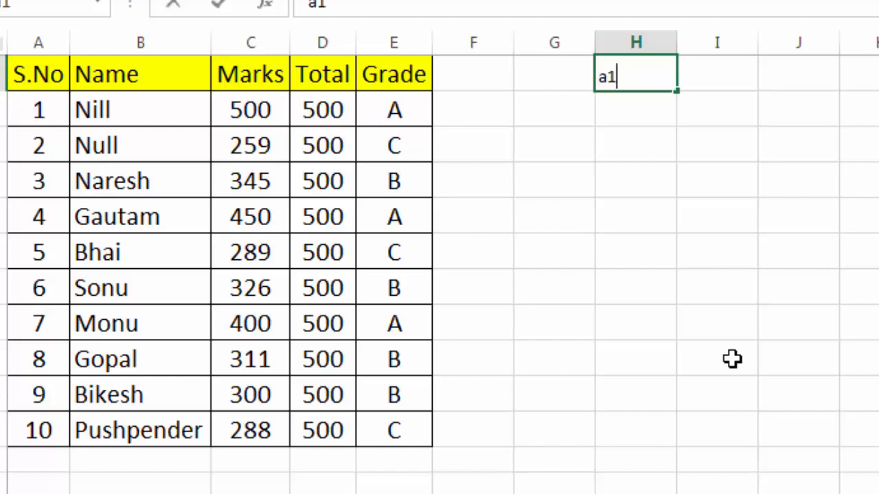
key(Return)
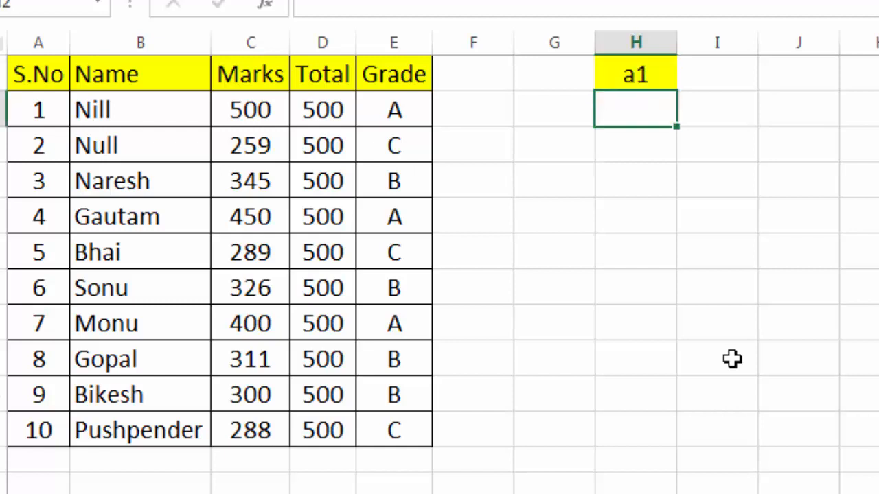
click(734, 79)
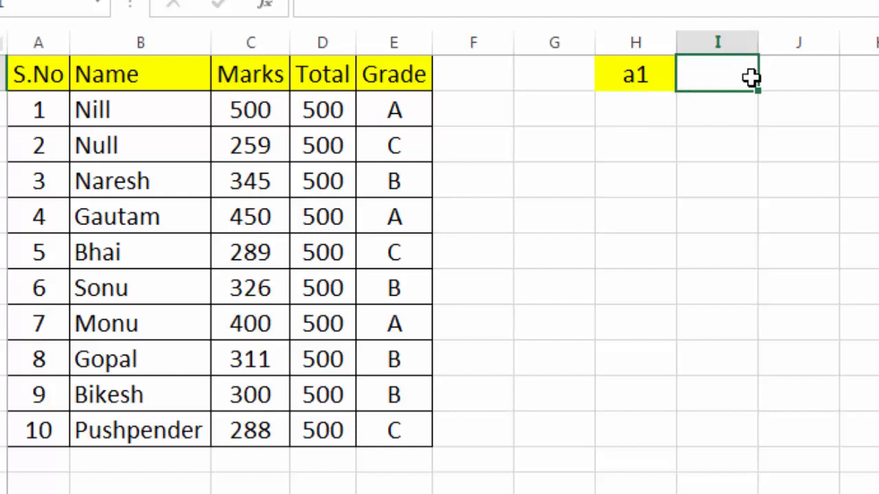
Add the prefix cgg to the text in H1 to make cgga1, and fill it as a numbered series across row 1 past column N
click(646, 77)
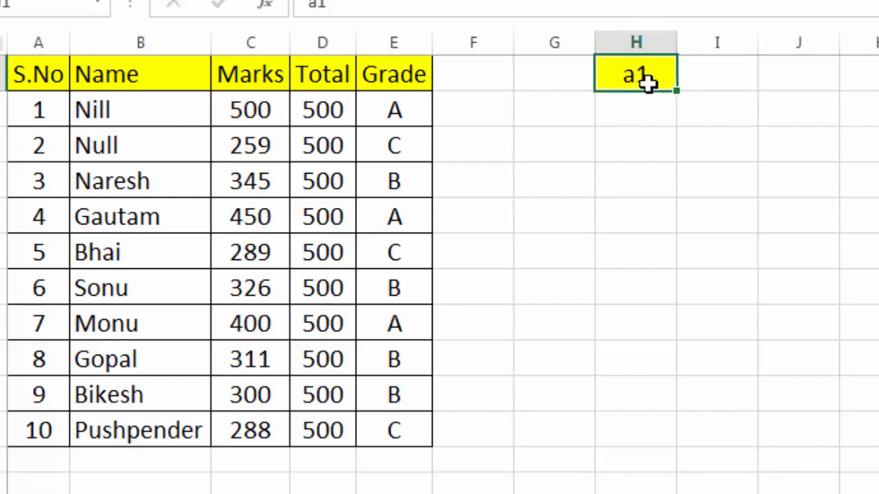
key(F2)
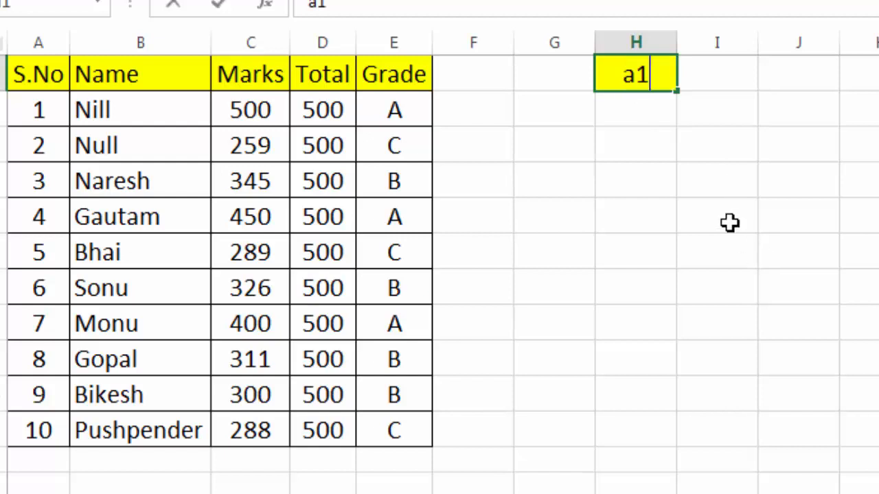
click(618, 78)
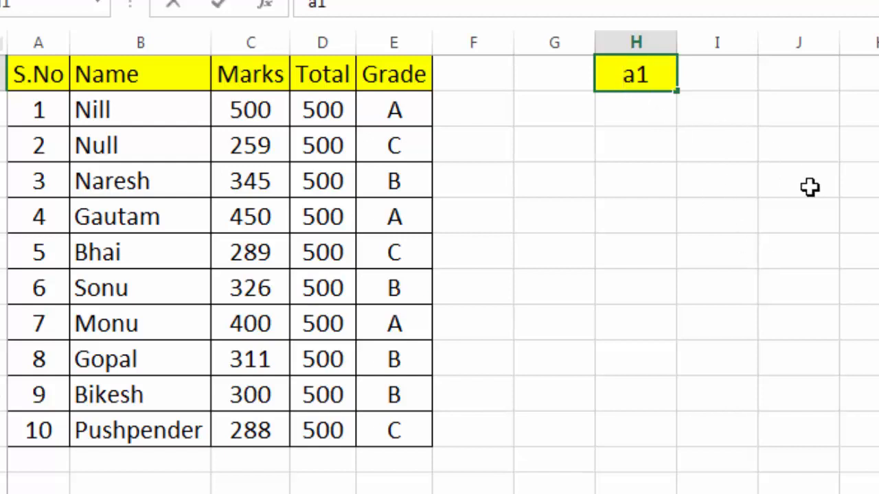
text(cgg)
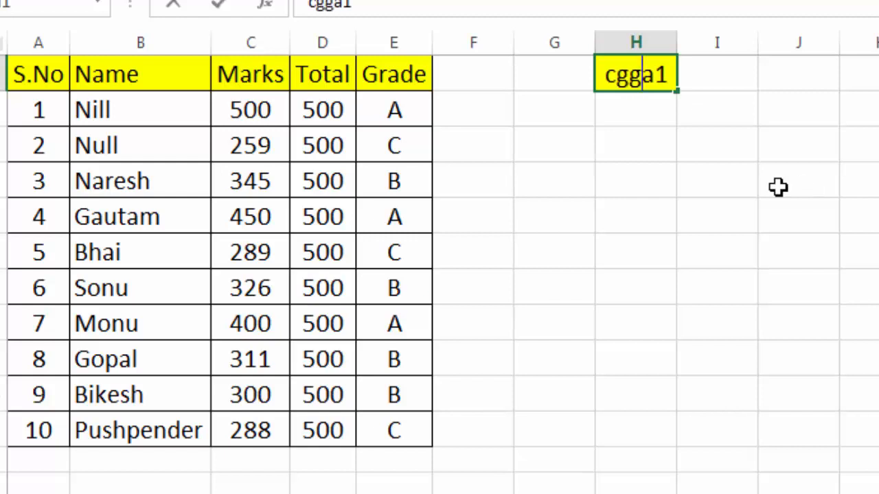
key(Return)
key(Up)
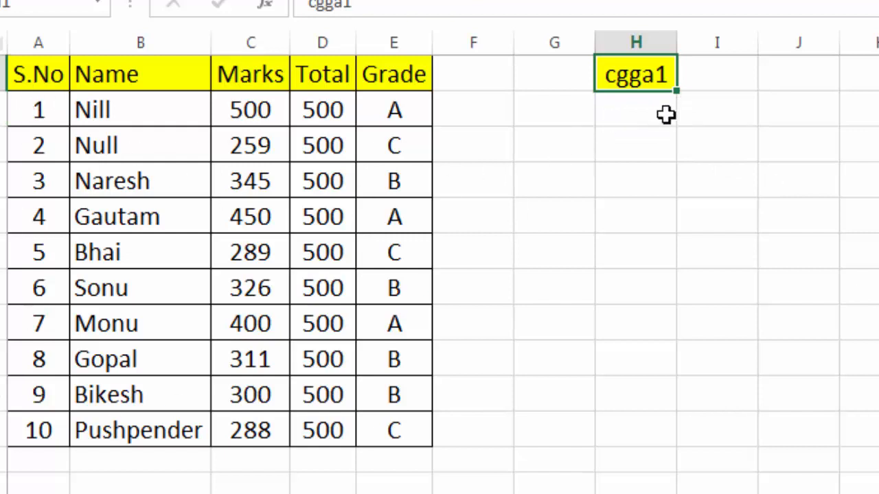
drag(677, 92, 831, 78)
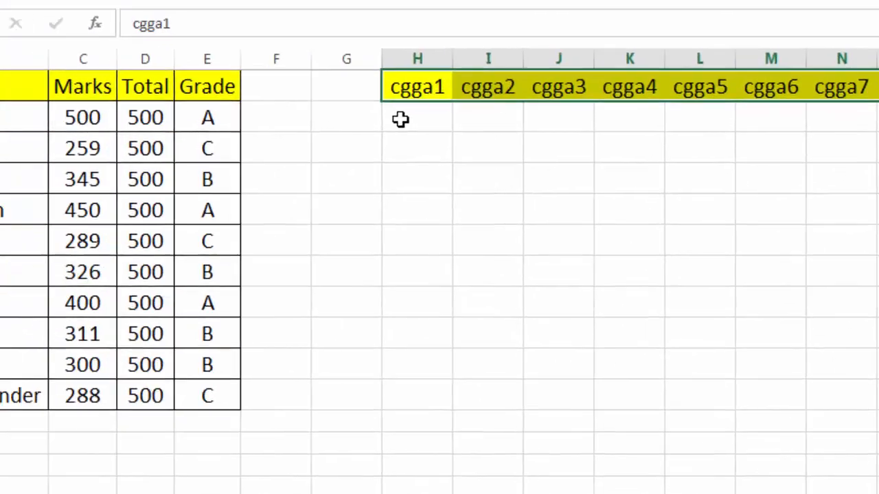
Enter the texts cggb1, cggc1, cggd1 and cgge1 in cells H2 to H5, one per row
click(90, 94)
text(cgg)
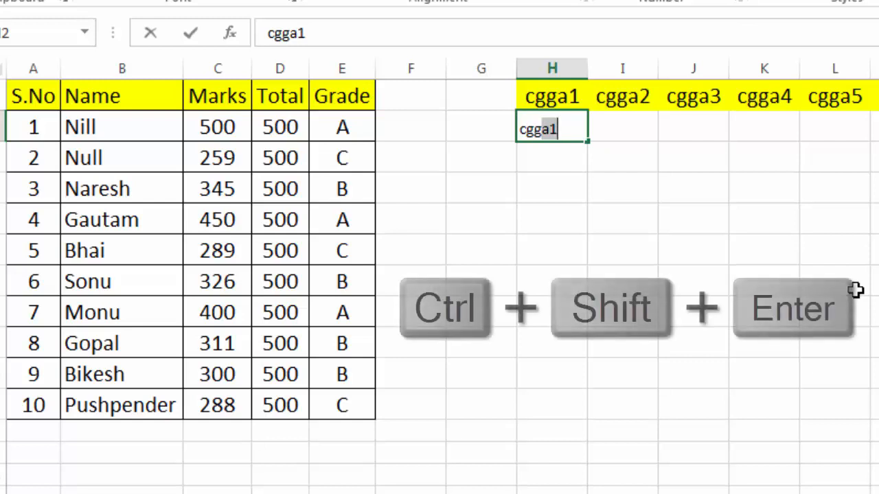
text(b)
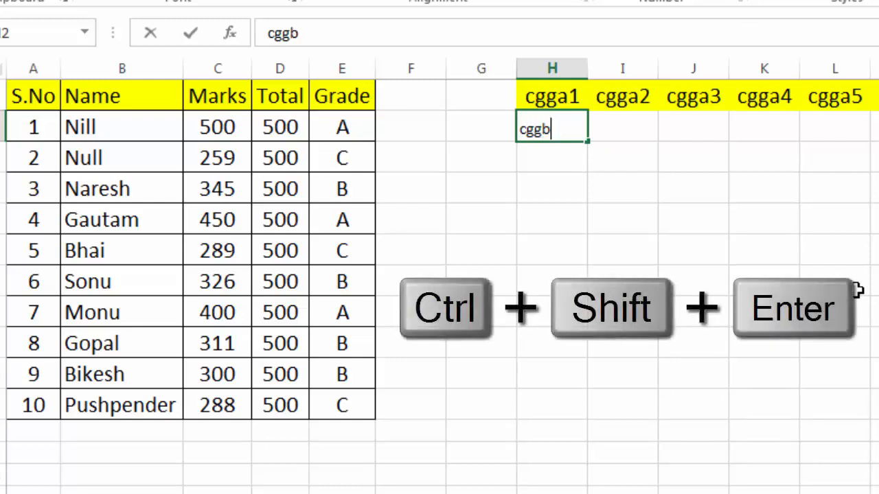
text(1)
key(Return)
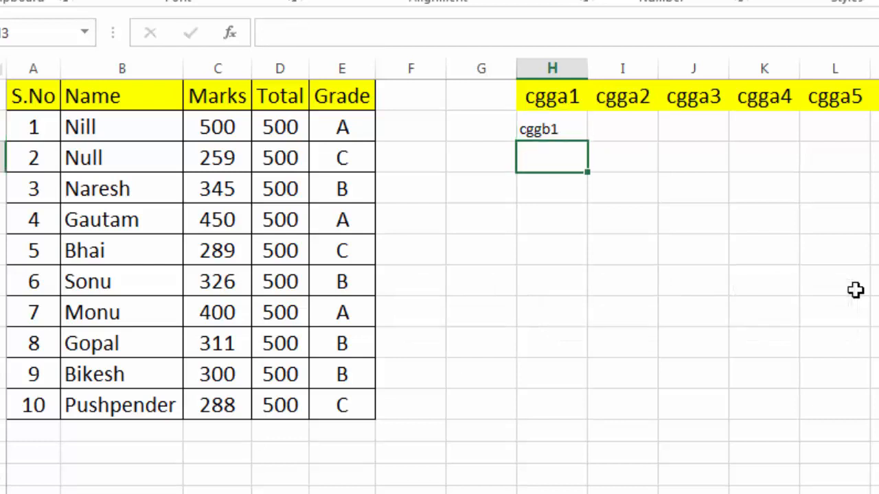
text(cgg)
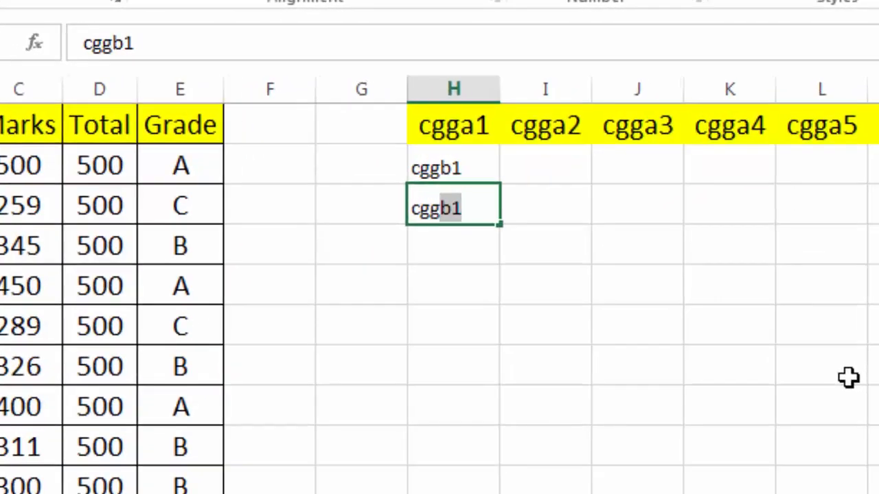
text(c1)
key(Return)
text(cgg)
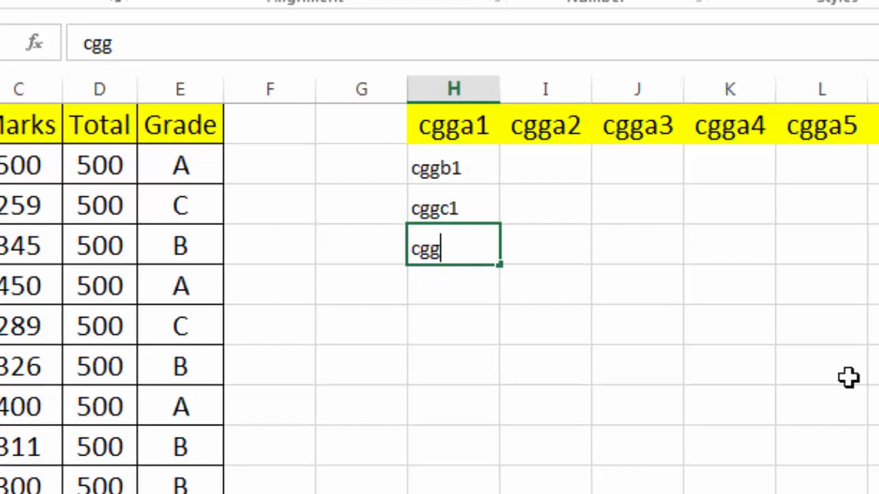
text(d1)
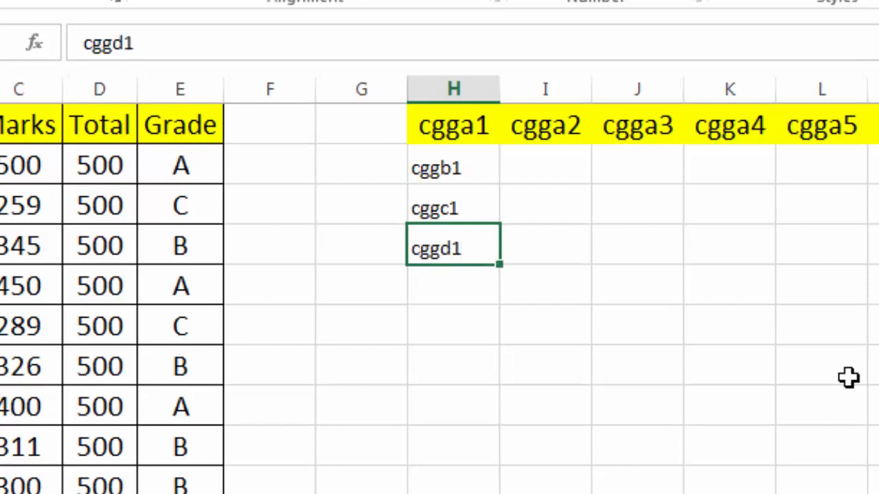
key(Return)
text(cgge1)
key(Return)
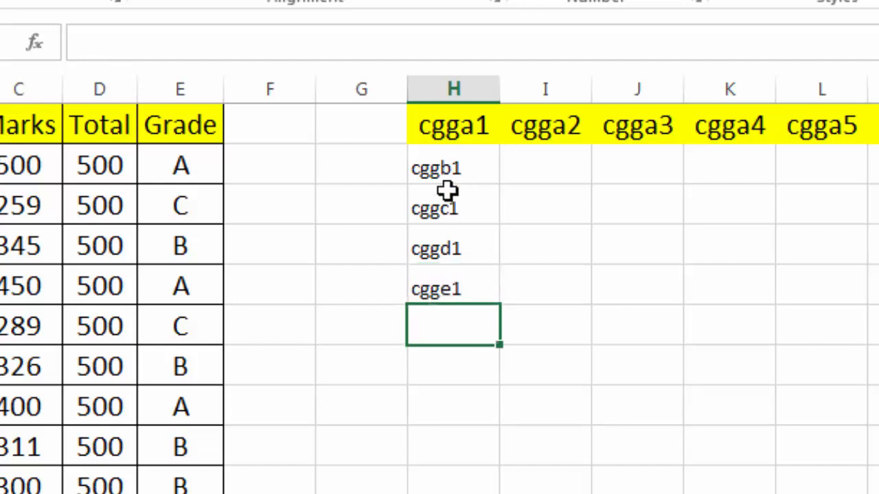
Fill the texts in H2:H5 as numbered series across to column R, ending with cggb11 through cgge11
drag(449, 169, 878, 327)
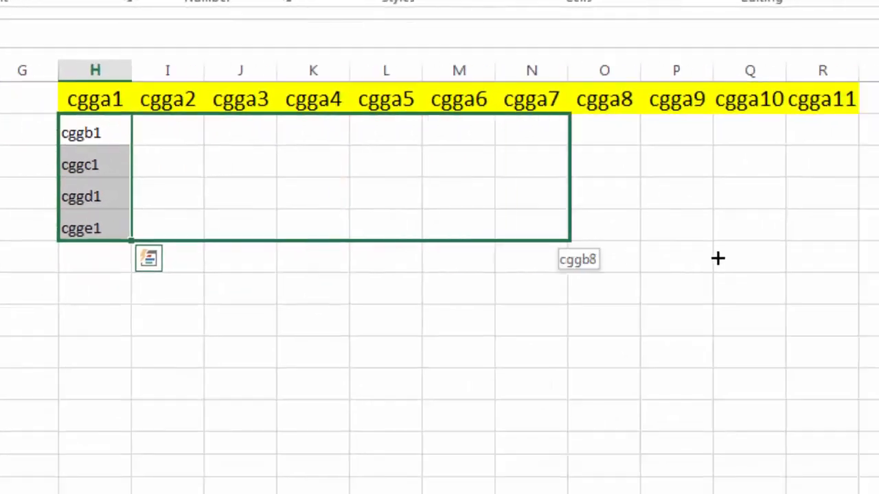
drag(718, 259, 853, 250)
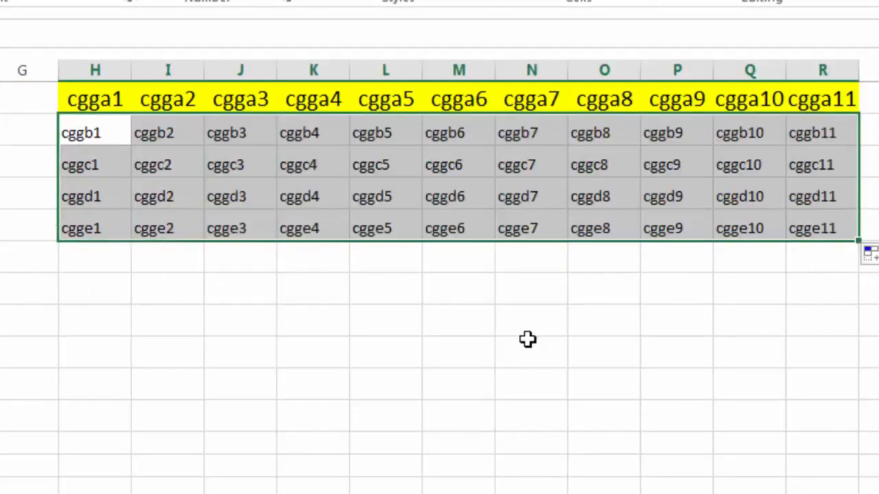
click(447, 330)
Replace every cgg with an equals sign (=) in H1:R5, turning the texts into cell-reference formulas
click(95, 101)
drag(94, 101, 843, 229)
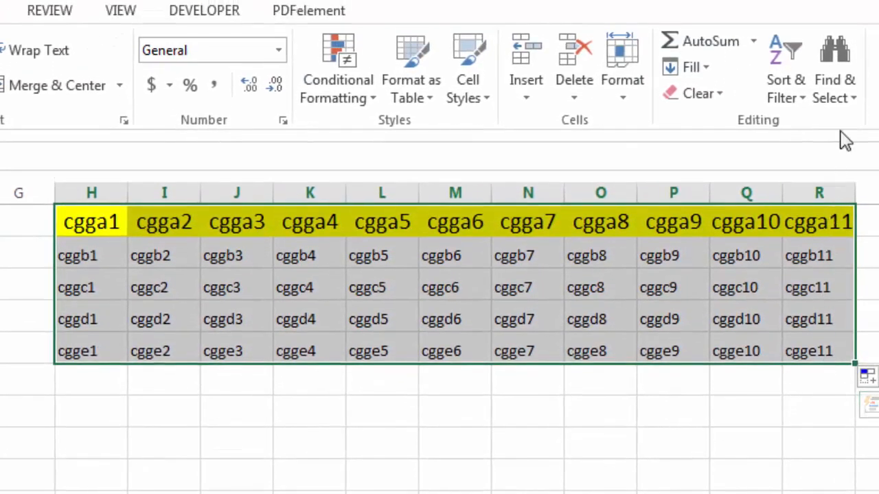
click(856, 103)
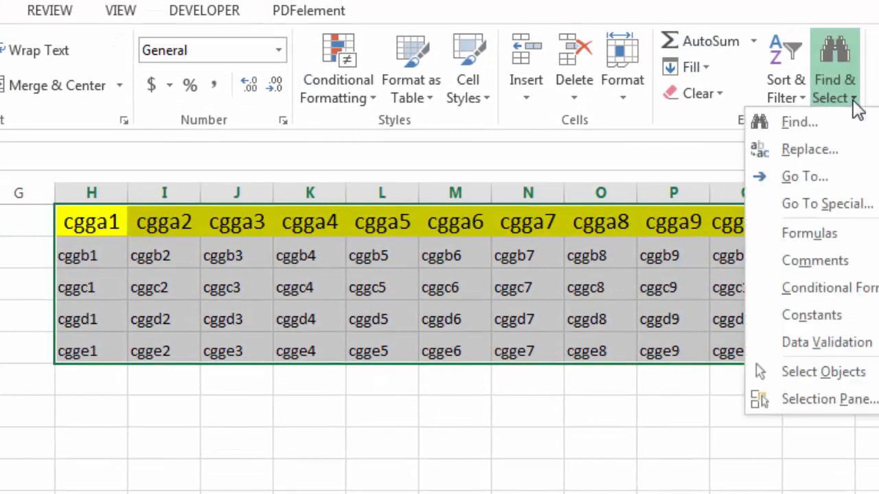
click(827, 155)
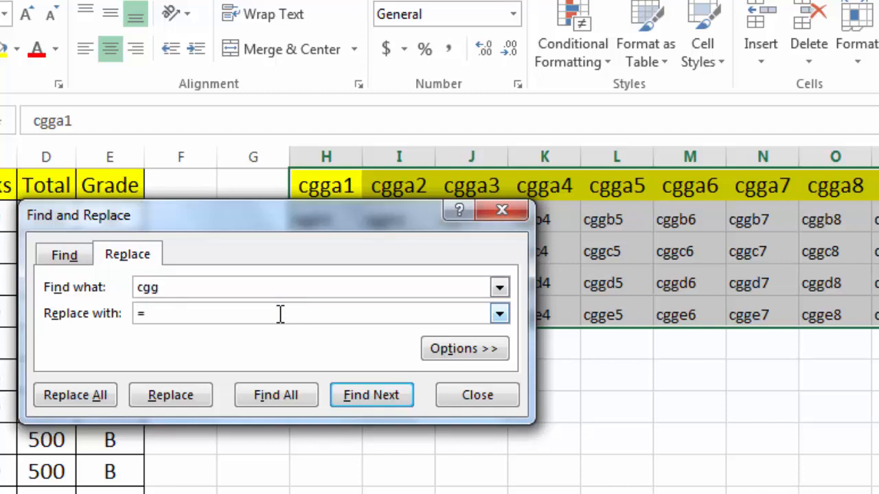
click(103, 398)
click(464, 388)
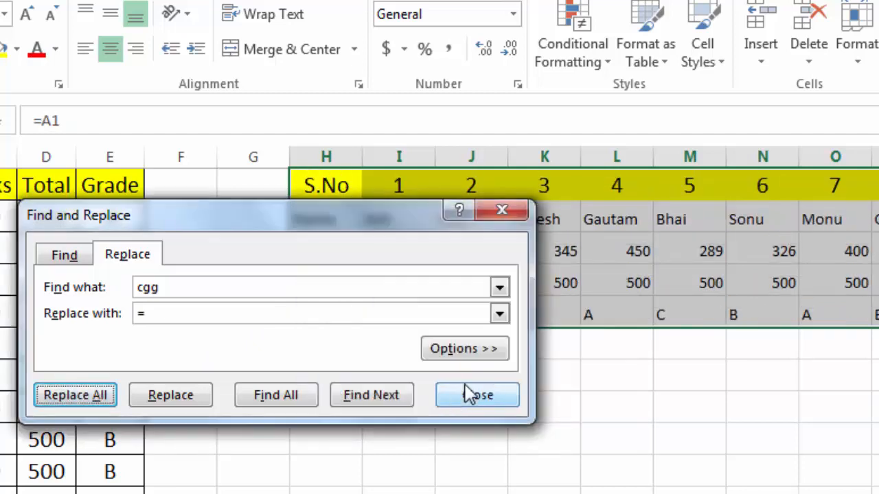
click(463, 398)
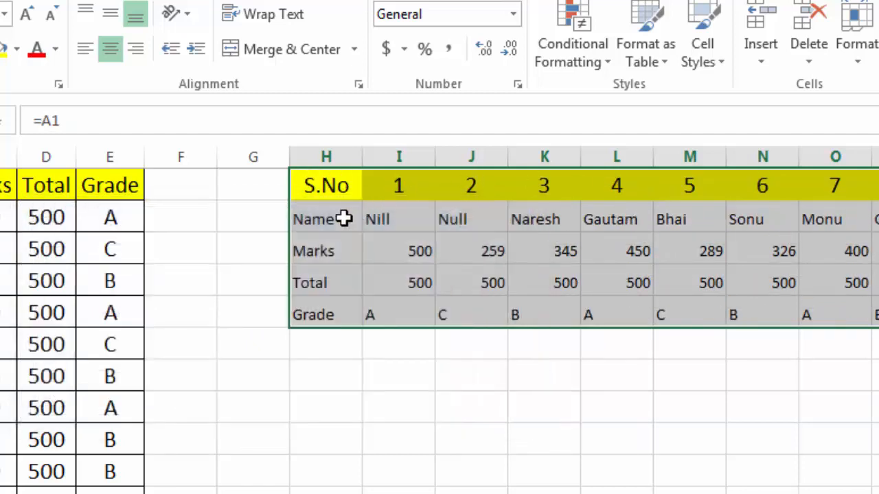